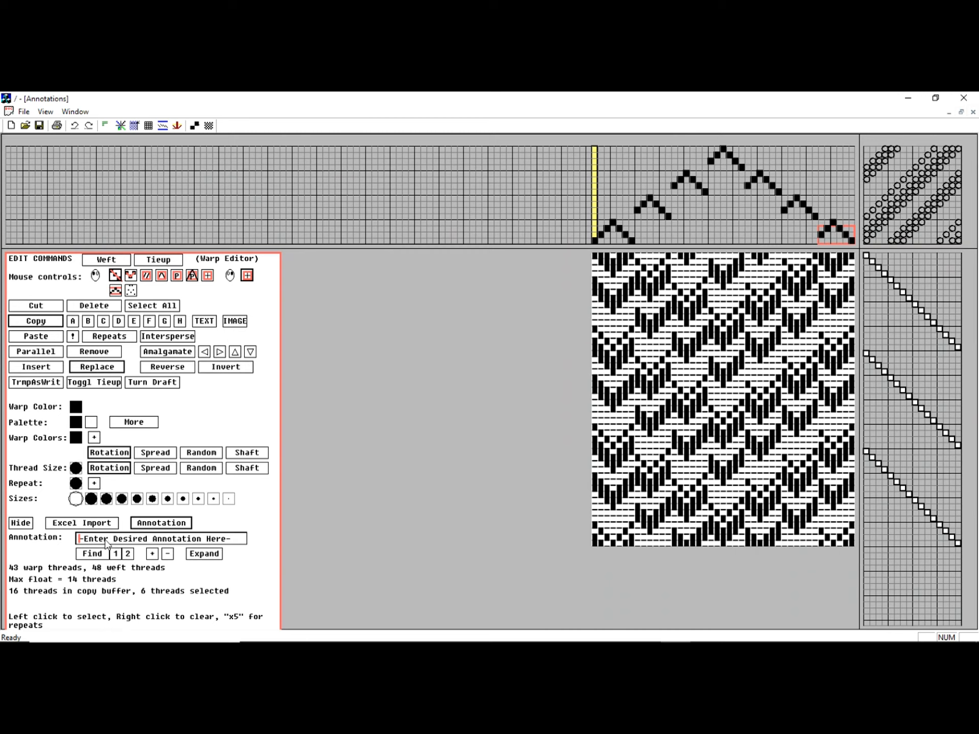
# Step: Annotate the selected warp threads with the label "commt"
pyautogui.click(105, 540)
pyautogui.write('commt')
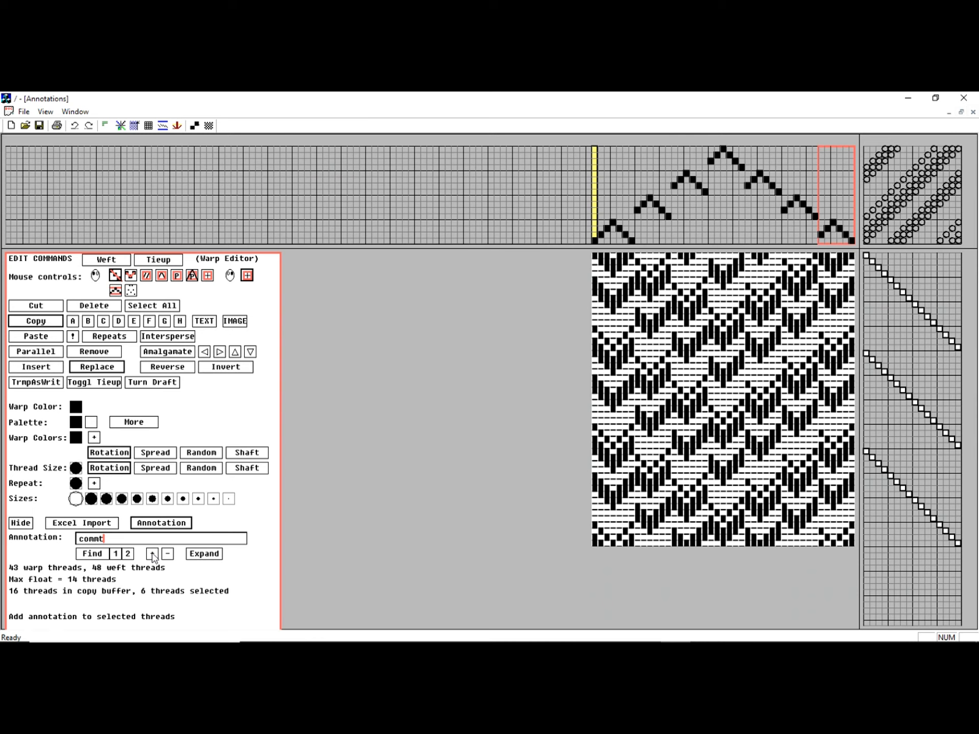
pyautogui.click(152, 554)
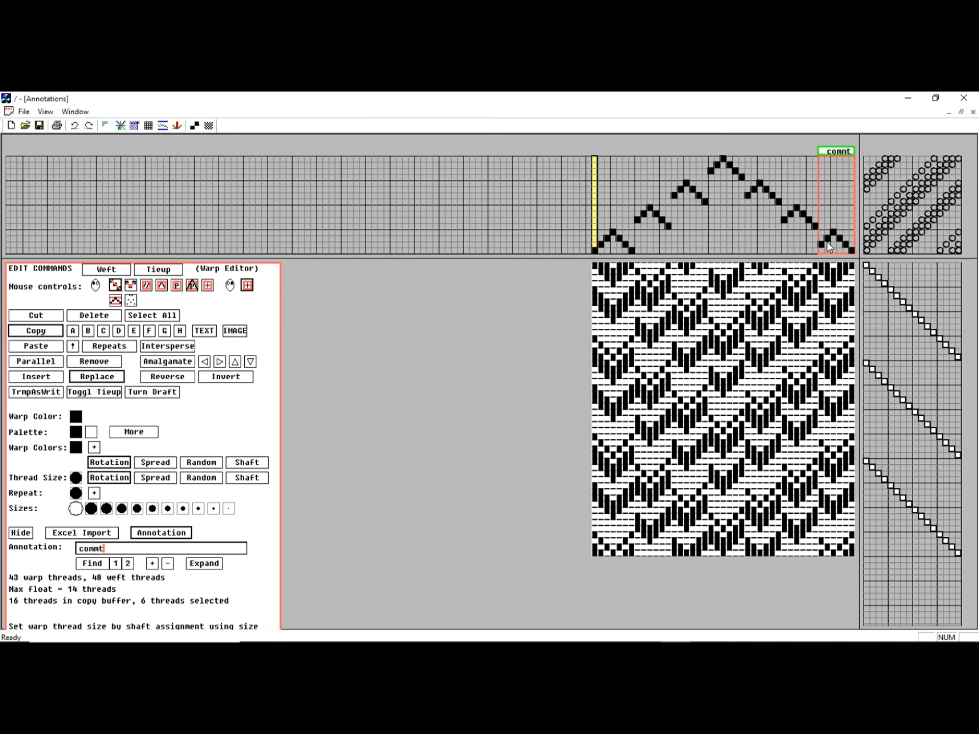
# Step: Add an "x4" repeat annotation above the "commt" label on the same threads
pyautogui.click(157, 553)
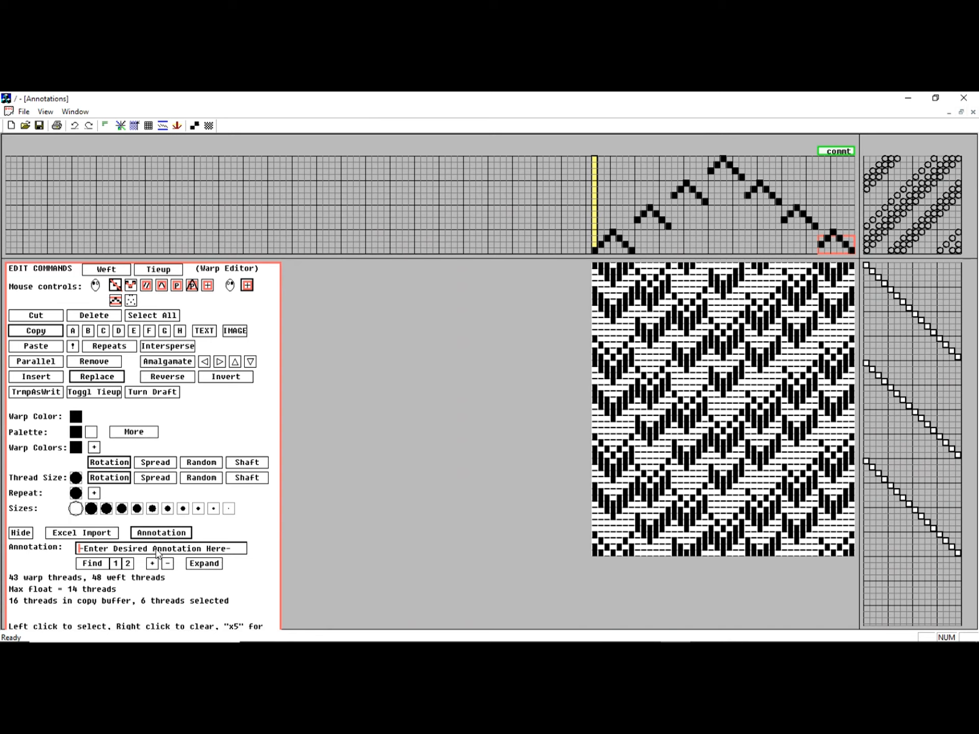
pyautogui.write('x4')
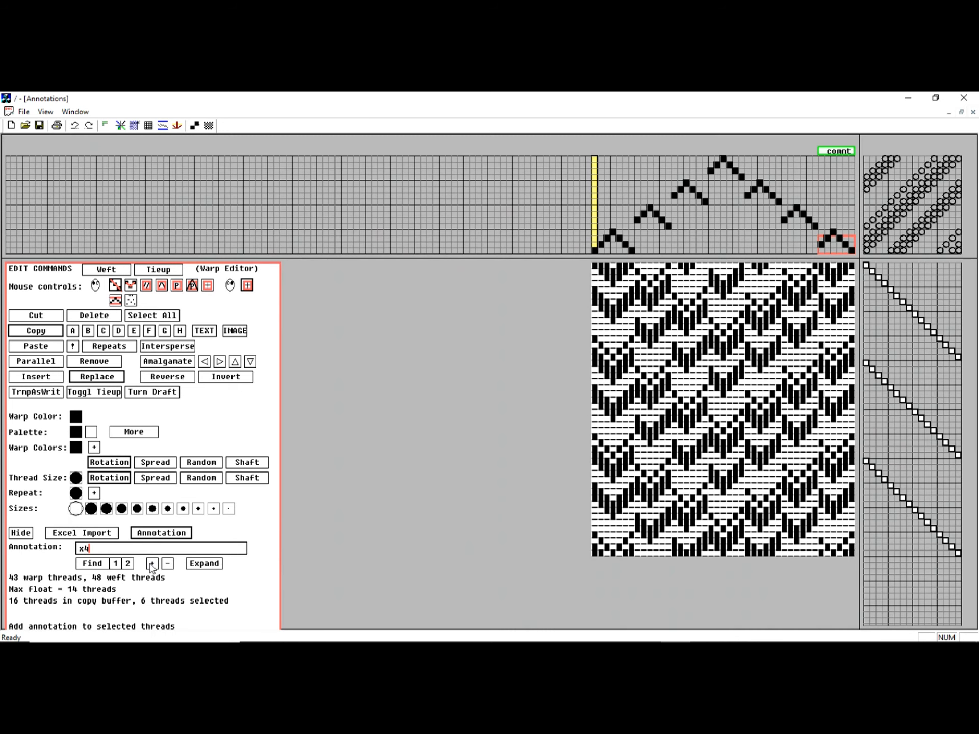
pyautogui.click(151, 564)
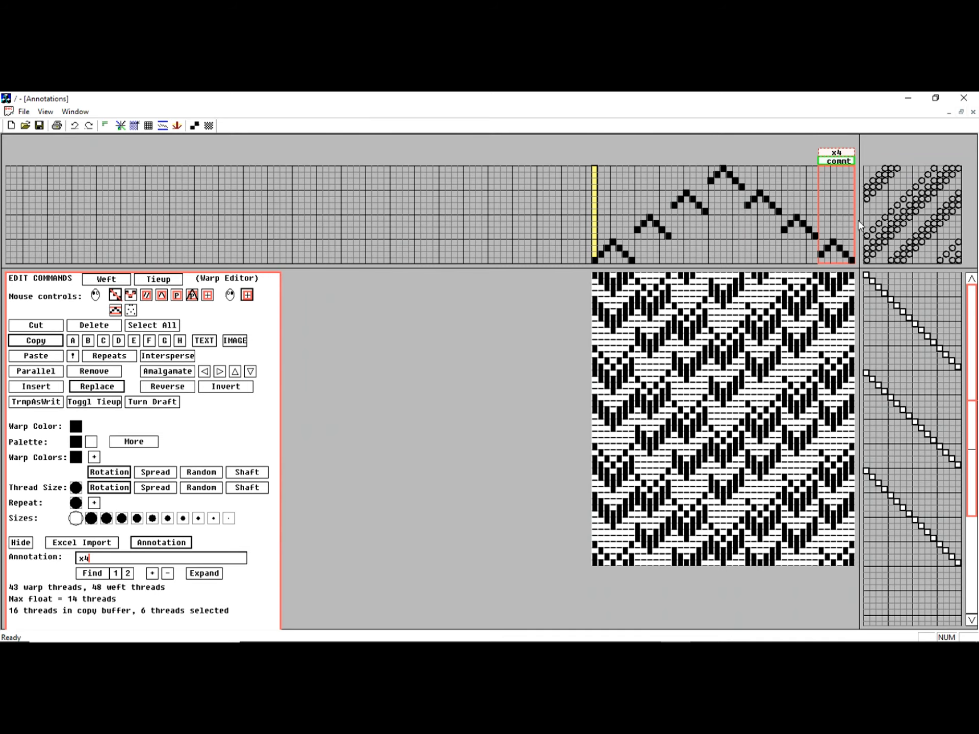
# Step: Change the repeat annotation over the c7 group to x4
pyautogui.moveTo(815, 236); pyautogui.dragTo(786, 231)
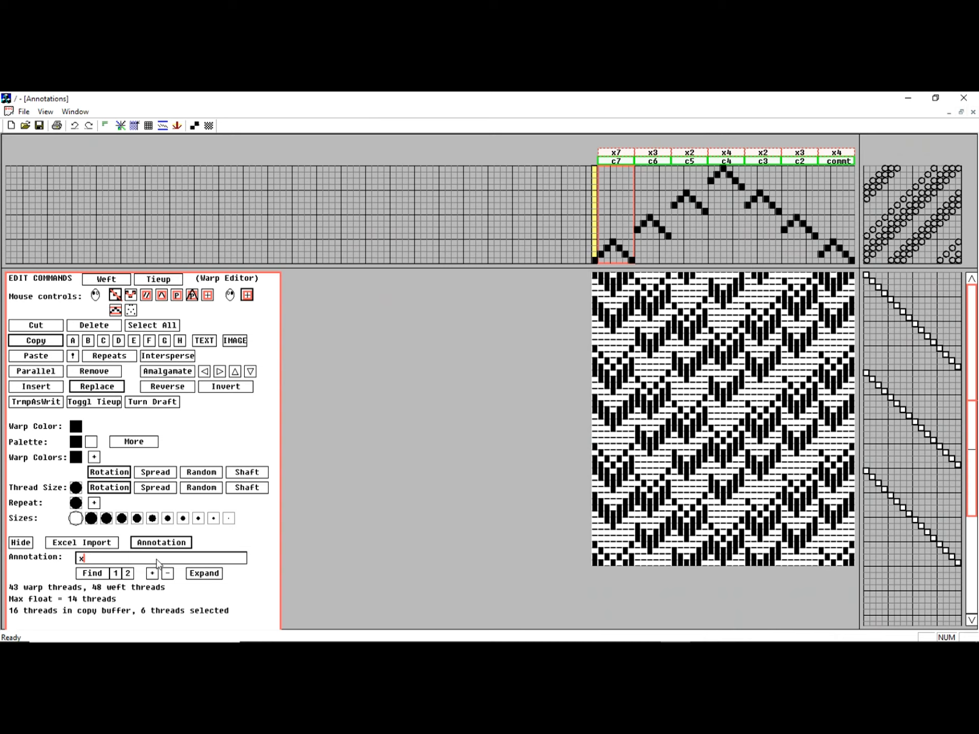
pyautogui.press('BackSpace')
pyautogui.write('x4')
pyautogui.click(614, 154)
# Step: Select the c6 group's threads and rename its annotation to "cmt 6"
pyautogui.click(619, 161)
pyautogui.click(654, 161)
pyautogui.click(681, 161)
pyautogui.click(652, 161)
pyautogui.click(106, 559)
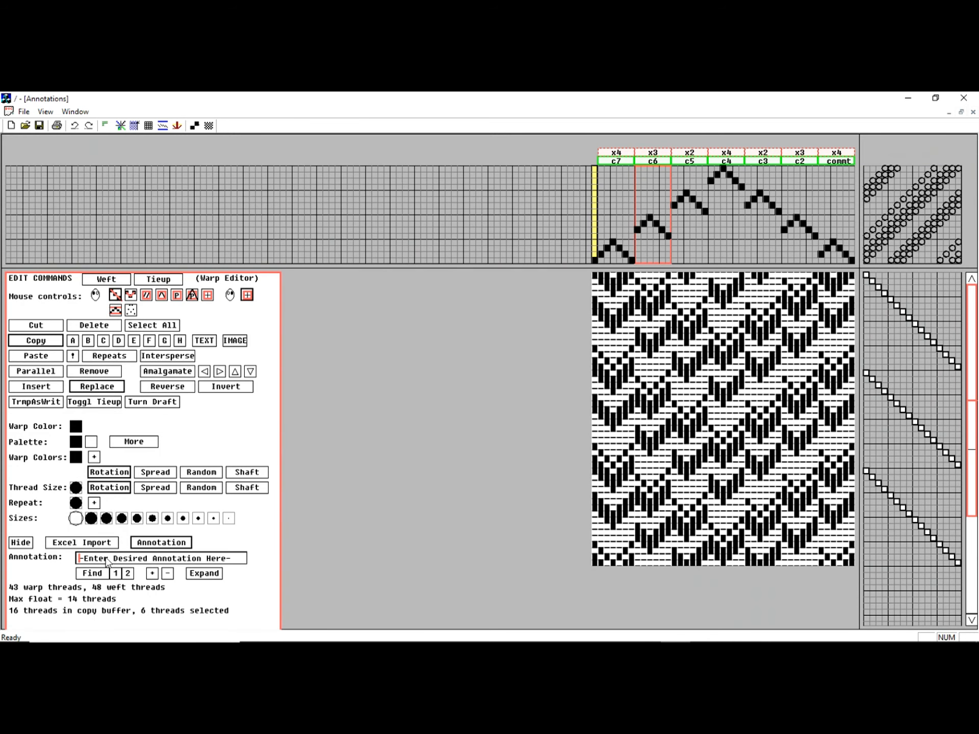
pyautogui.write('cmt 6')
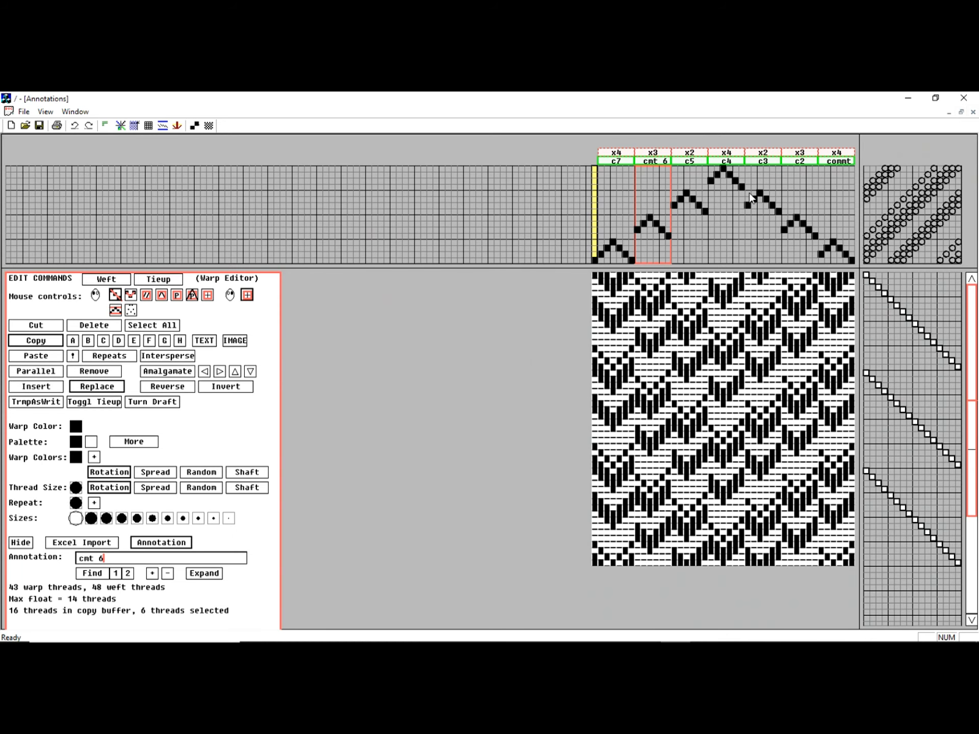
# Step: Select the threads from c3 through commt and add an "x2" repeat annotation over them
pyautogui.moveTo(747, 194); pyautogui.dragTo(851, 209)
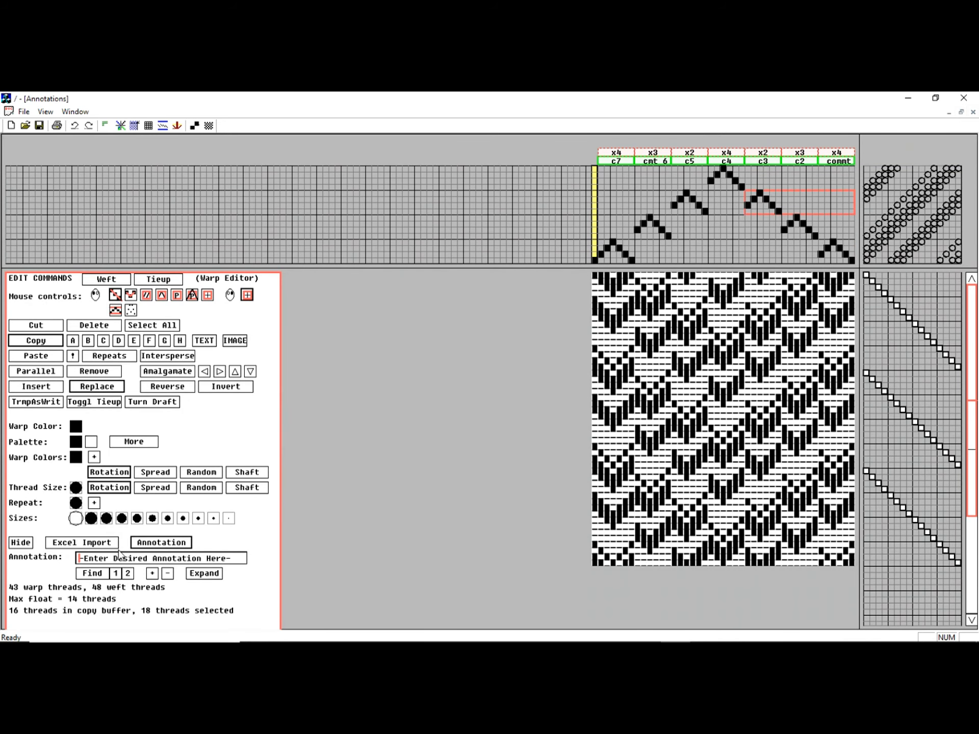
pyautogui.write('x2')
pyautogui.click(152, 574)
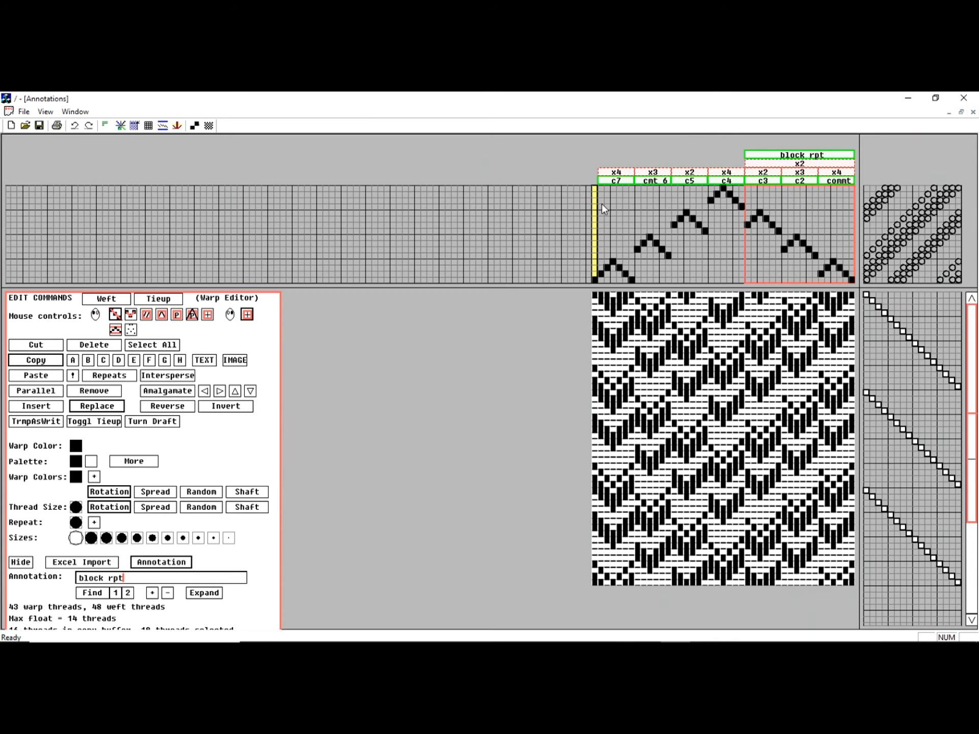
# Step: Select the c7, cmt 6 and c5 threads and add an "x2" repeat annotation over them
pyautogui.moveTo(602, 204)
pyautogui.mouseDown()
pyautogui.moveTo(660, 227)
pyautogui.moveTo(730, 224)
pyautogui.moveTo(706, 215)
pyautogui.mouseUp()
pyautogui.doubleClick(141, 577)
pyautogui.write('x2')
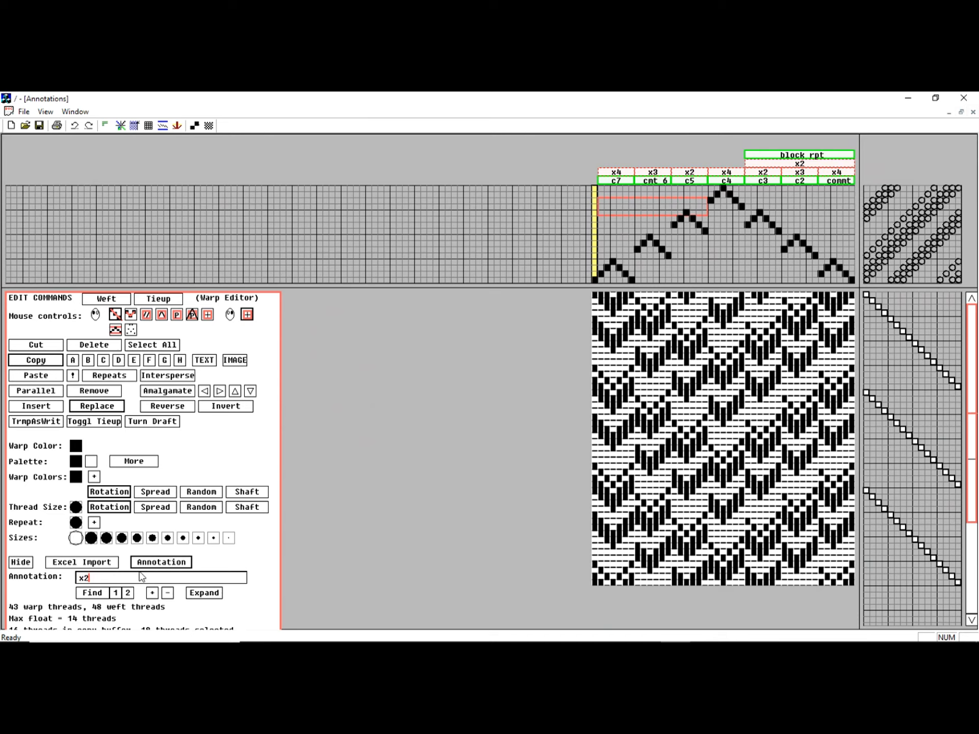
pyautogui.press('Return')
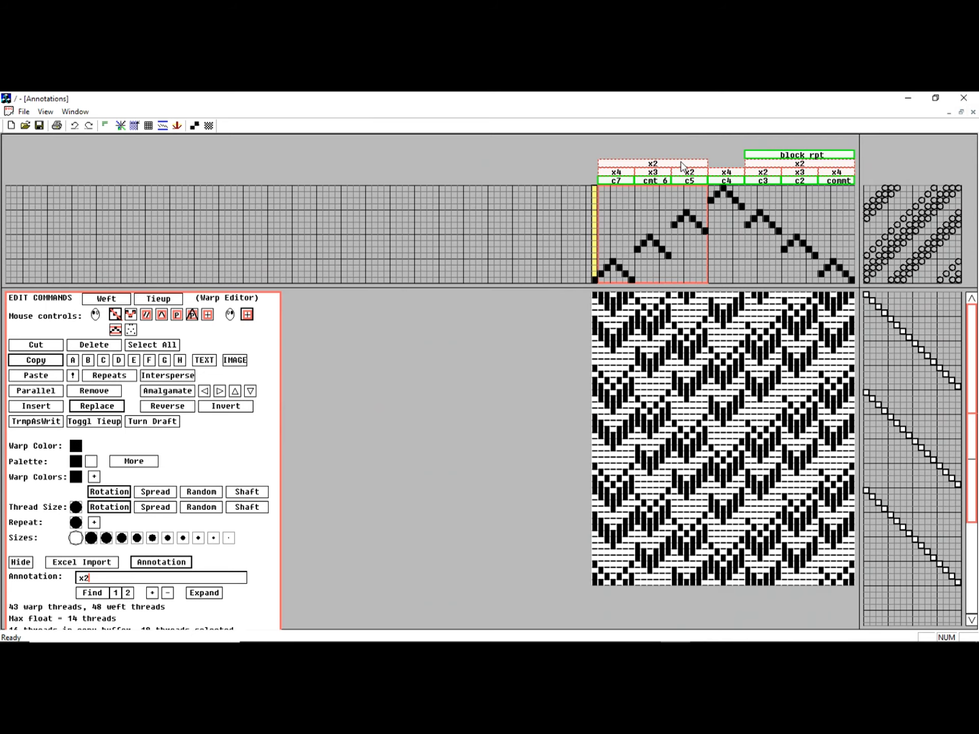
# Step: Remove the x2 annotation over the first three groups, then undo the removal
pyautogui.click(167, 593)
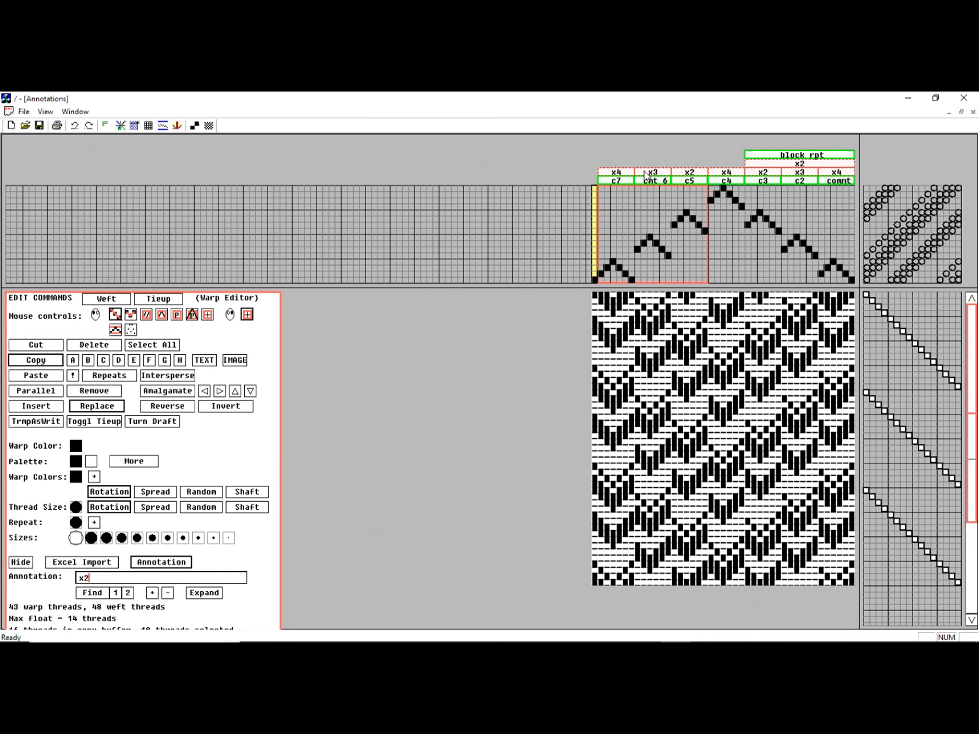
pyautogui.click(75, 125)
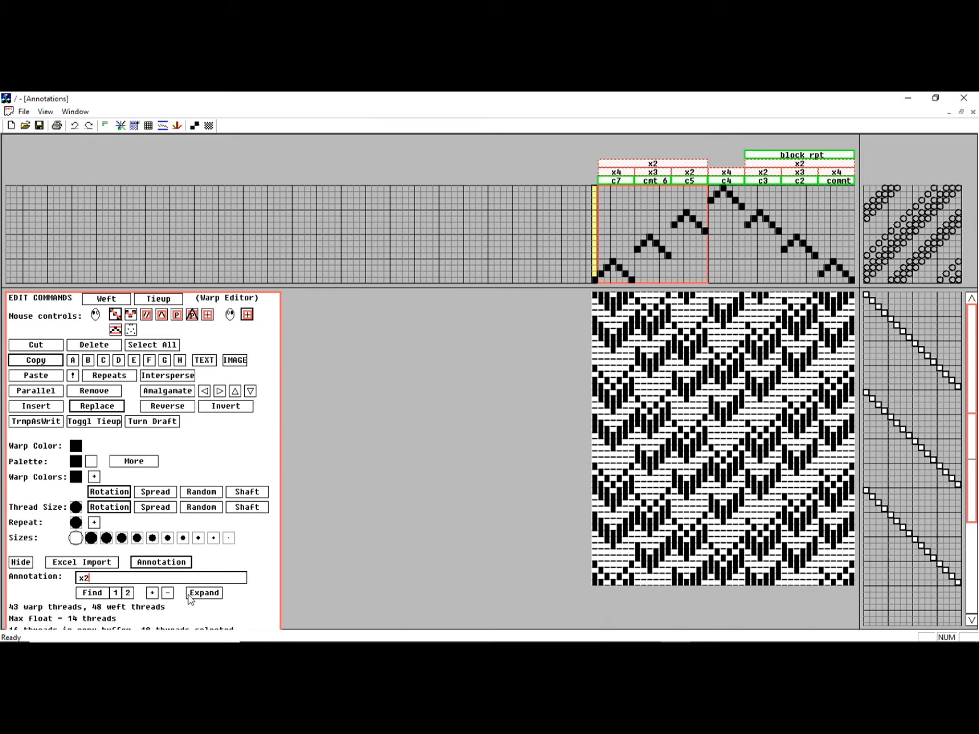
# Step: Expand the annotated repeats into the full threading and browse the expanded draft, selecting the c4 group
pyautogui.click(203, 593)
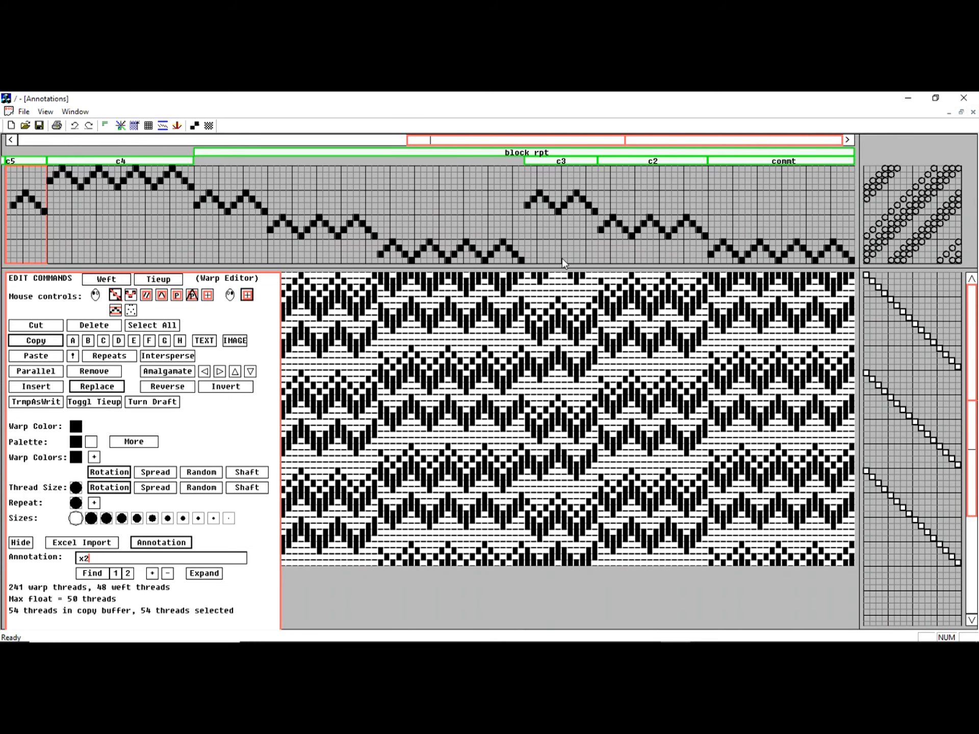
pyautogui.click(278, 141)
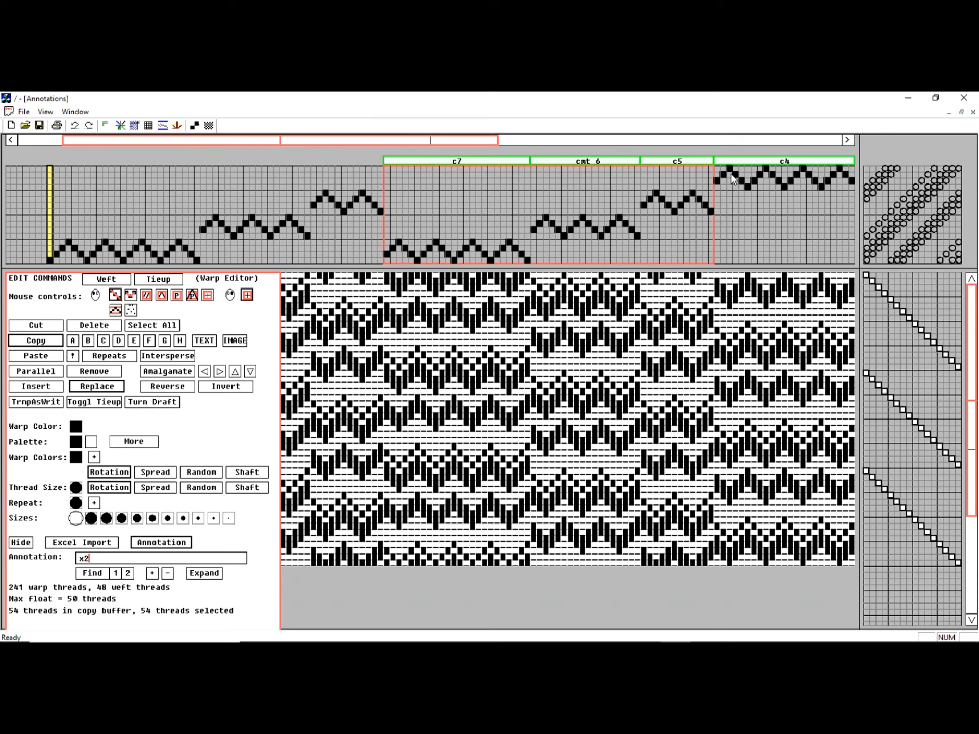
pyautogui.click(827, 162)
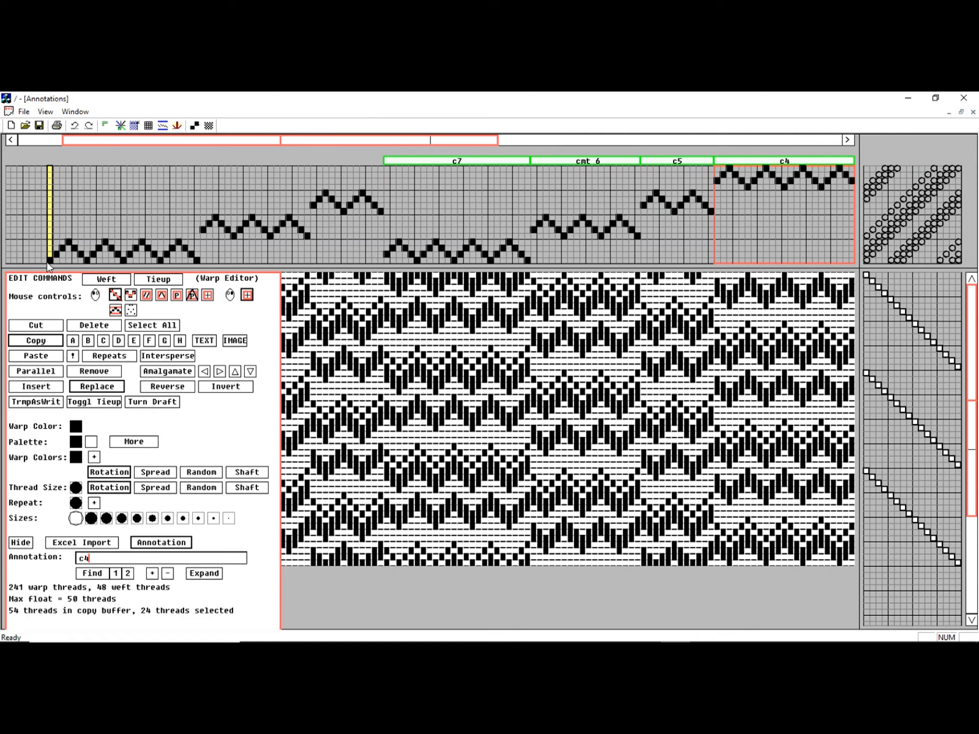
pyautogui.click(695, 145)
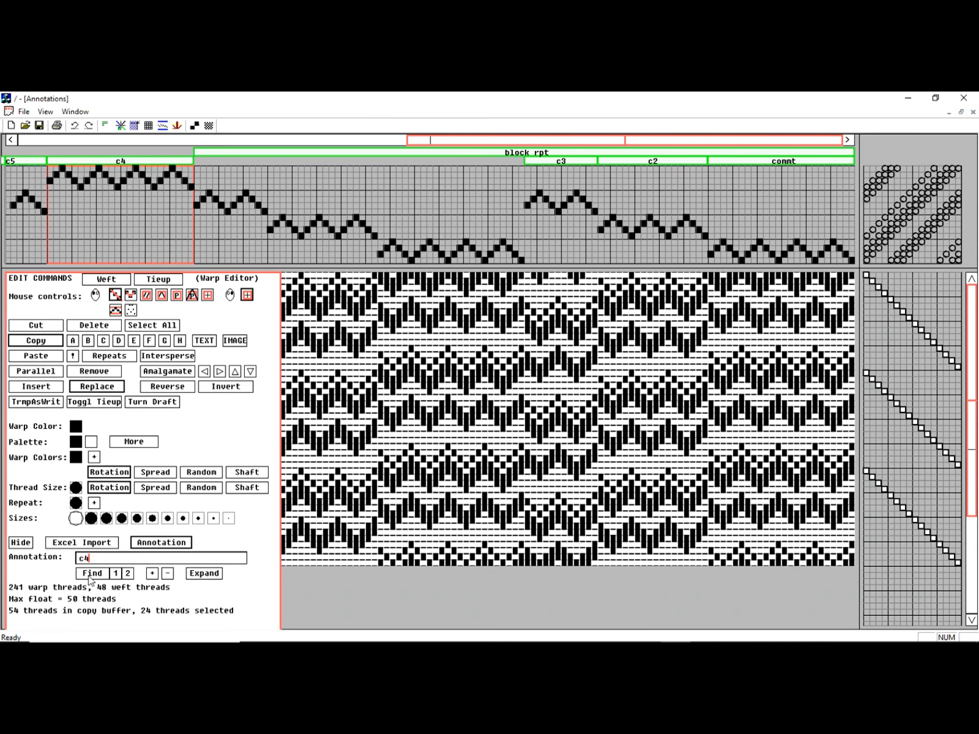
pyautogui.scroll(-3, 608, 184)
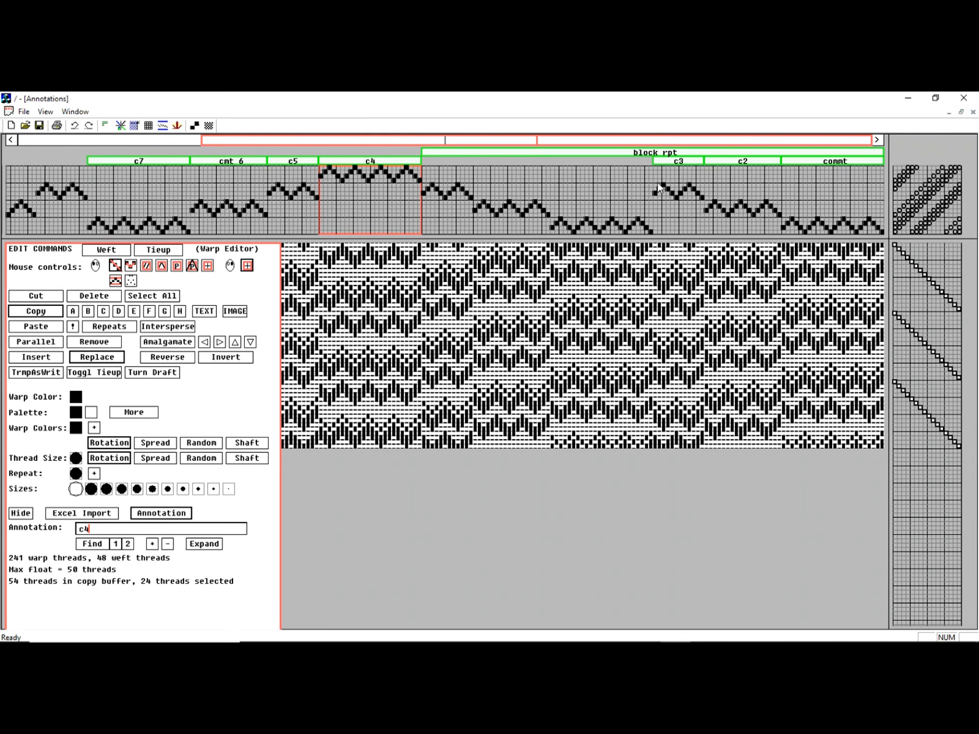
pyautogui.scroll(-2, 658, 189)
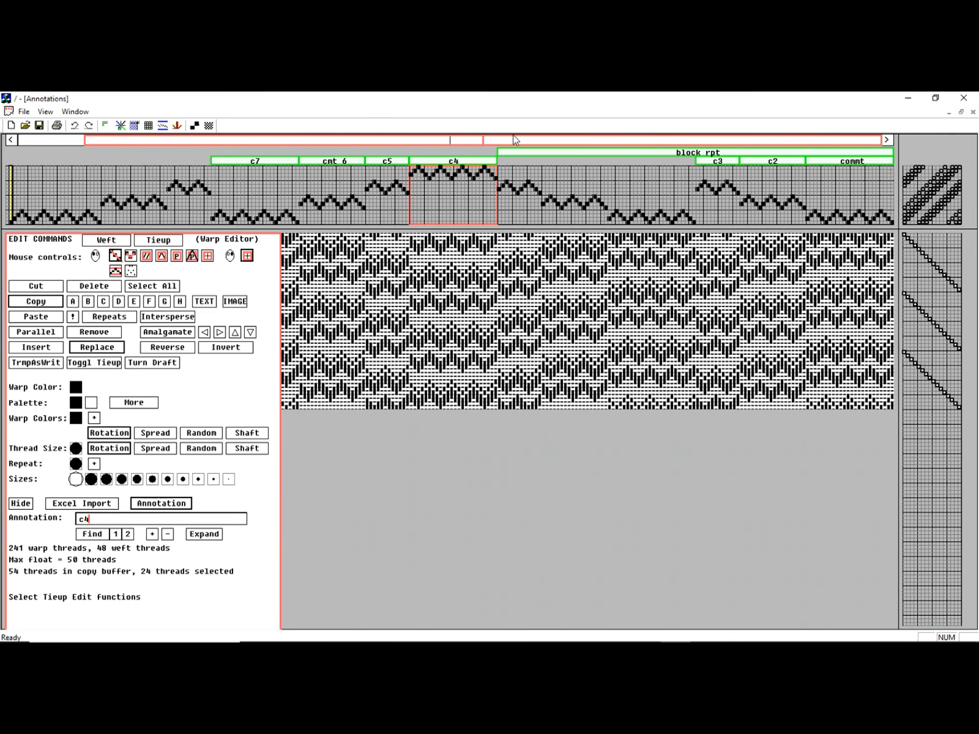
# Step: Return the draft to its compact, unexpanded annotated threading
pyautogui.click(128, 535)
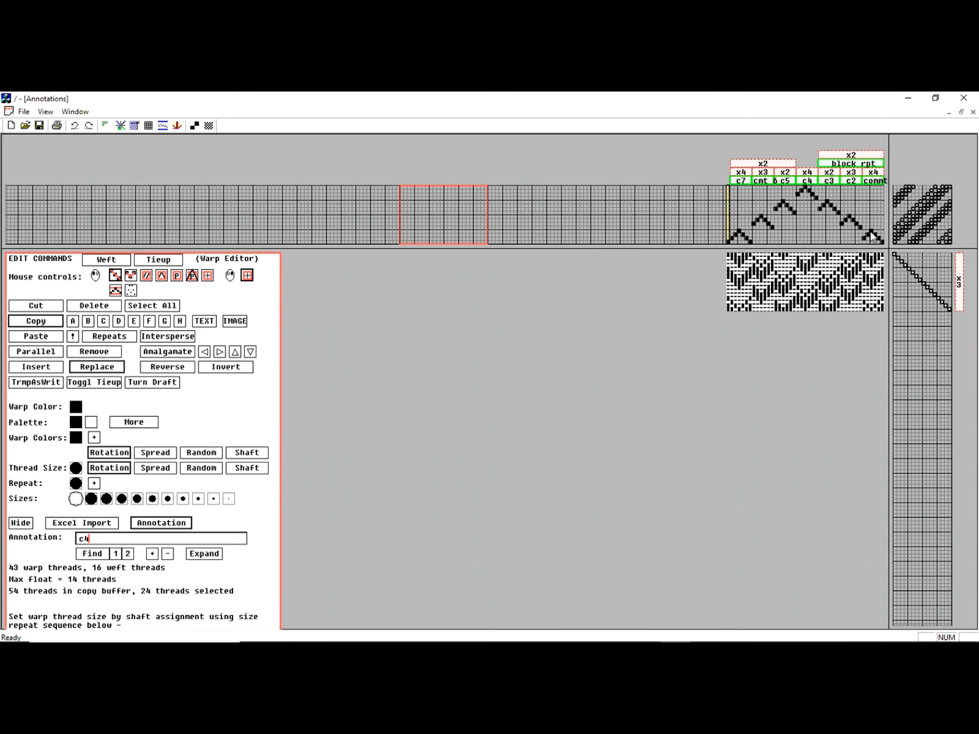
pyautogui.click(75, 126)
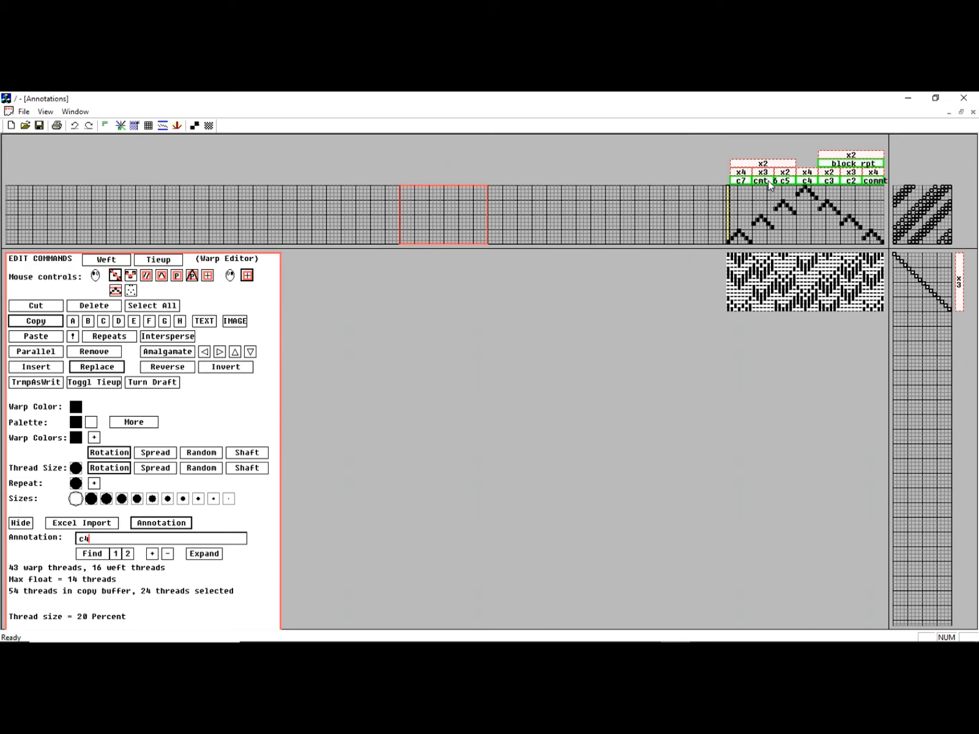
# Step: Save the document and close its window
pyautogui.click(23, 112)
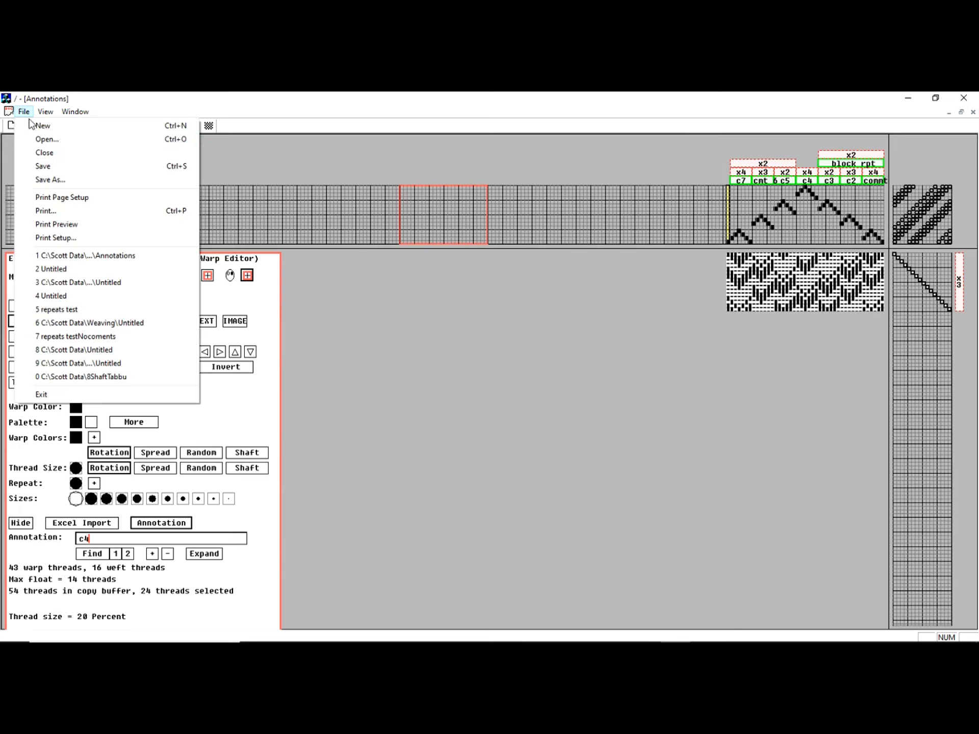
pyautogui.click(62, 171)
pyautogui.click(974, 112)
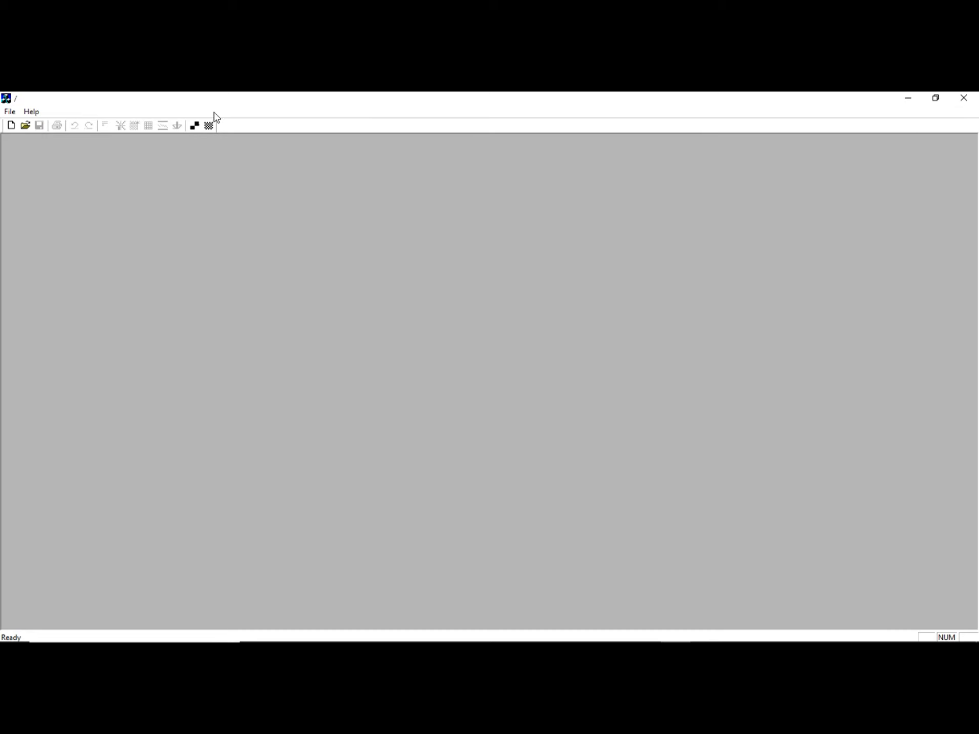